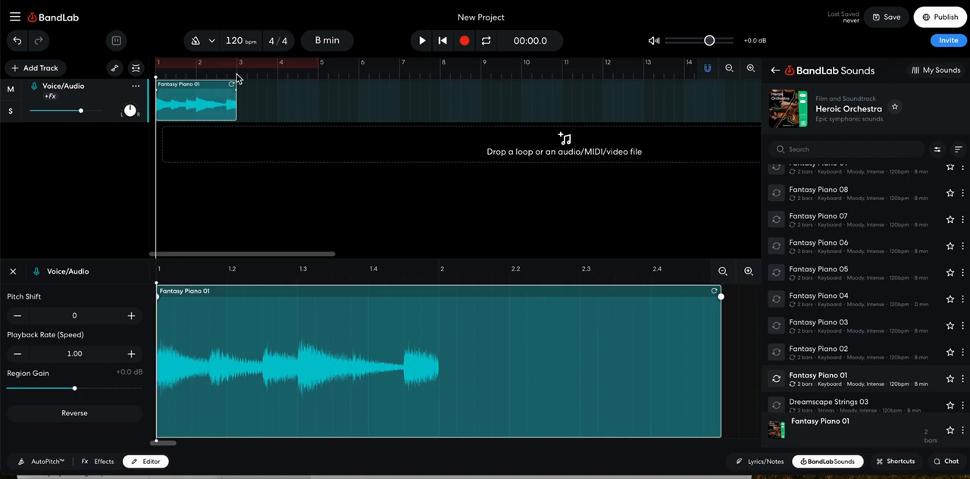
- Duplicate the Fantasy Piano 01 loop on the Voice/Audio track at bars 3 and 5
{"action": "left_click", "coordinate": [237, 75]}
{"action": "key", "text": "ctrl+d"}
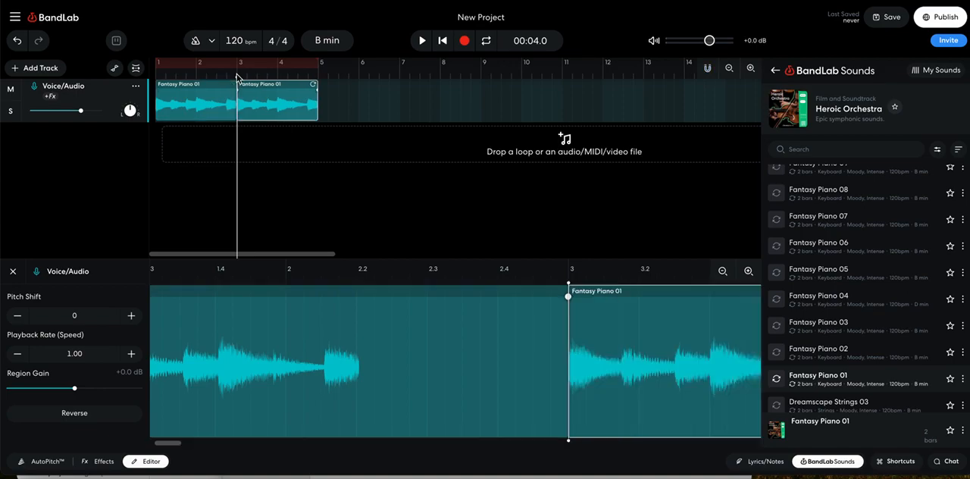
{"action": "left_click", "coordinate": [318, 76]}
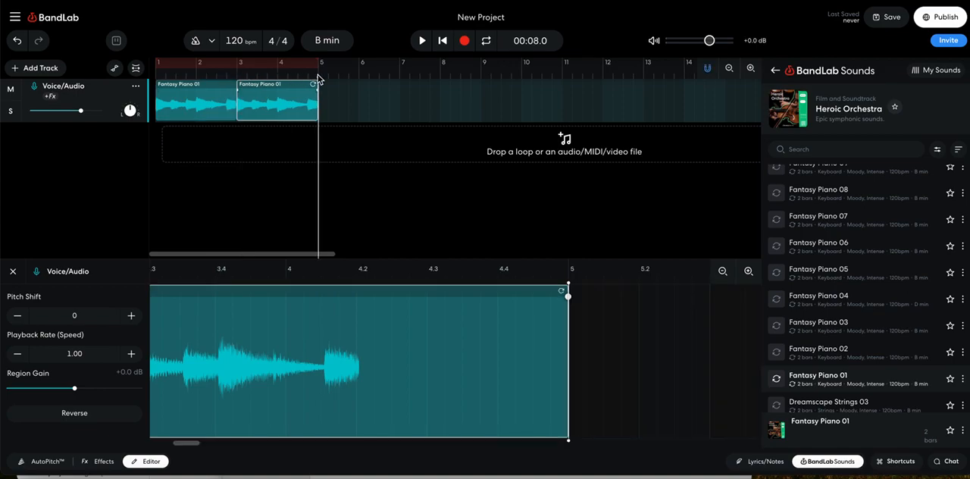
{"action": "key", "text": "ctrl+d"}
- Place the Fantasy Piano 02 loop at bar 7 and a copy of Fantasy Piano 01 at bar 9 on the Voice/Audio track
{"action": "left_click_drag", "start_coordinate": [809, 353], "coordinate": [407, 99]}
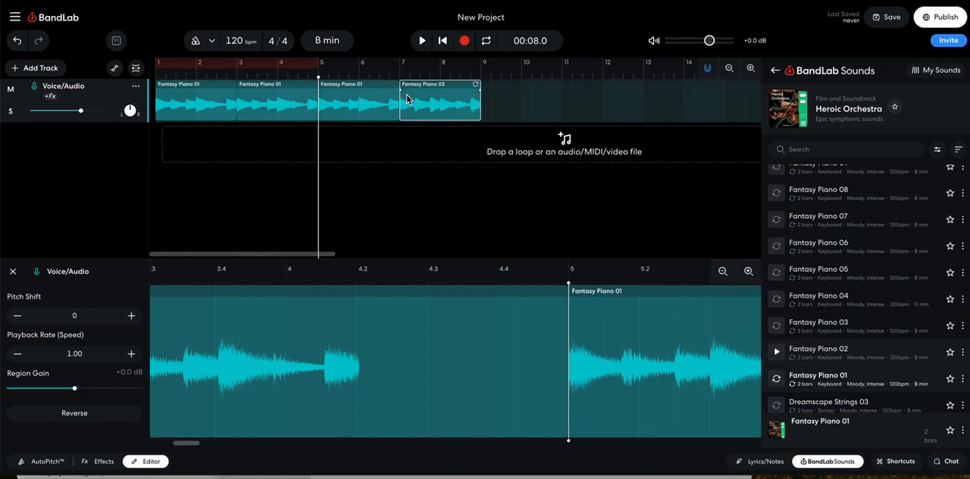
{"action": "left_click", "coordinate": [481, 74]}
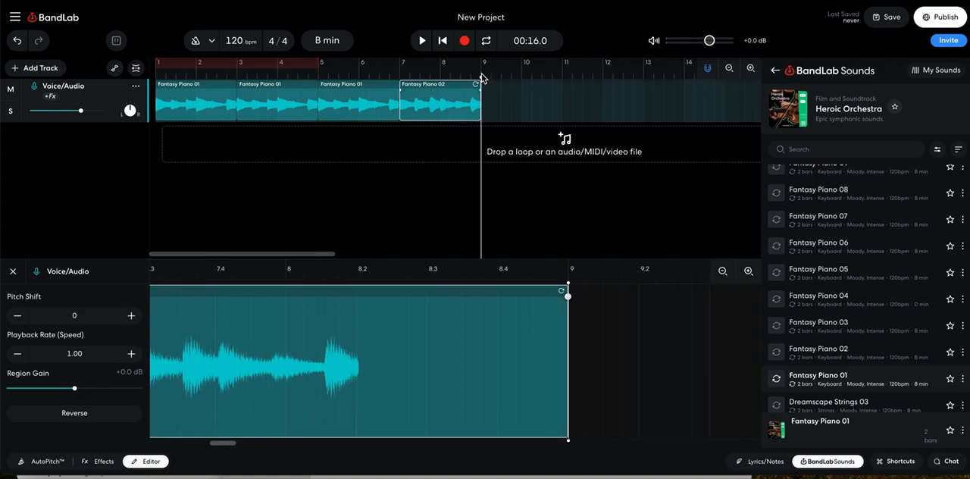
{"action": "key", "text": "ctrl+v"}
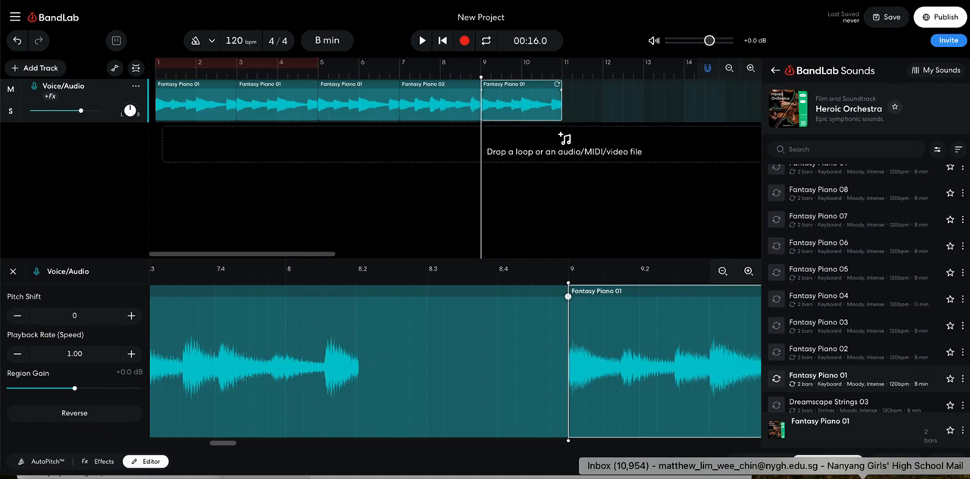
{"action": "left_click", "coordinate": [844, 465]}
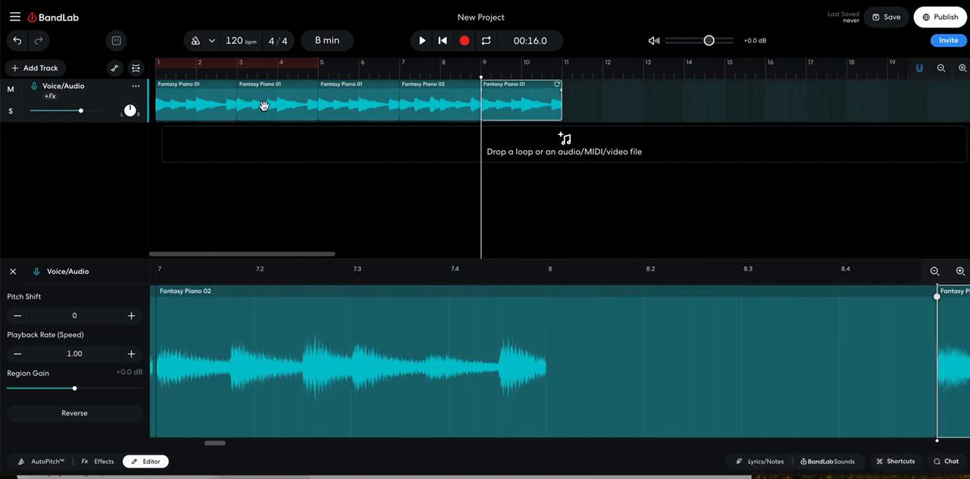
{"action": "left_click", "coordinate": [187, 101]}
{"action": "left_click", "coordinate": [253, 96]}
{"action": "left_click", "coordinate": [337, 91]}
{"action": "left_click", "coordinate": [443, 93]}
{"action": "left_click", "coordinate": [508, 94]}
- Add a virtual instrument track, try its Keyboard mode and return it to Smart Keys
{"action": "left_click", "coordinate": [41, 70]}
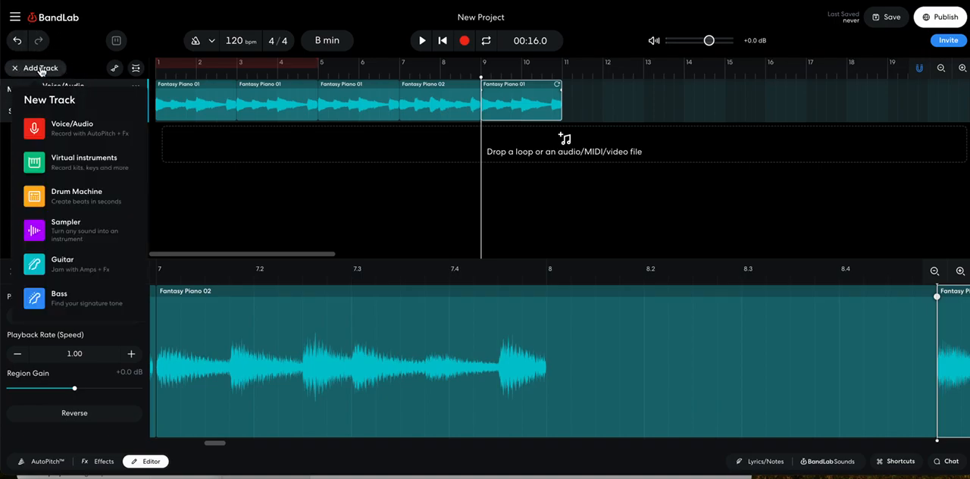
{"action": "left_click", "coordinate": [95, 161]}
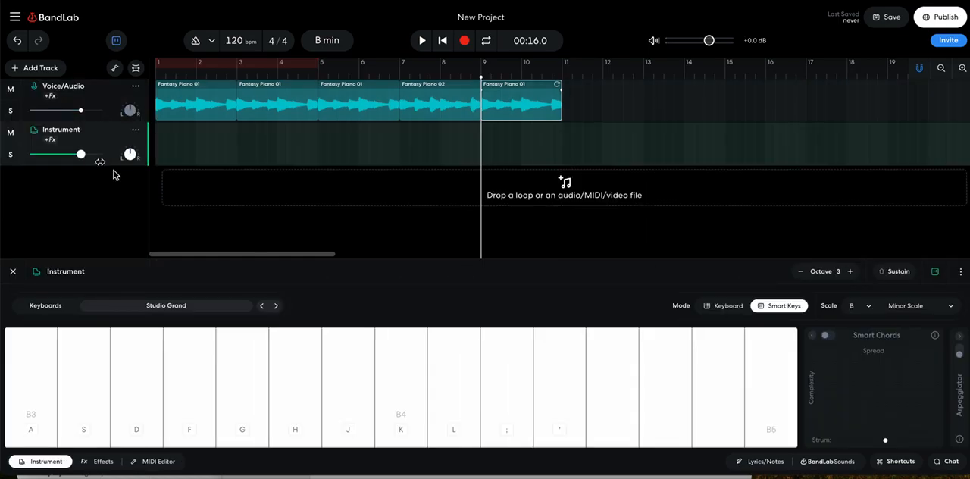
{"action": "left_click", "coordinate": [722, 307]}
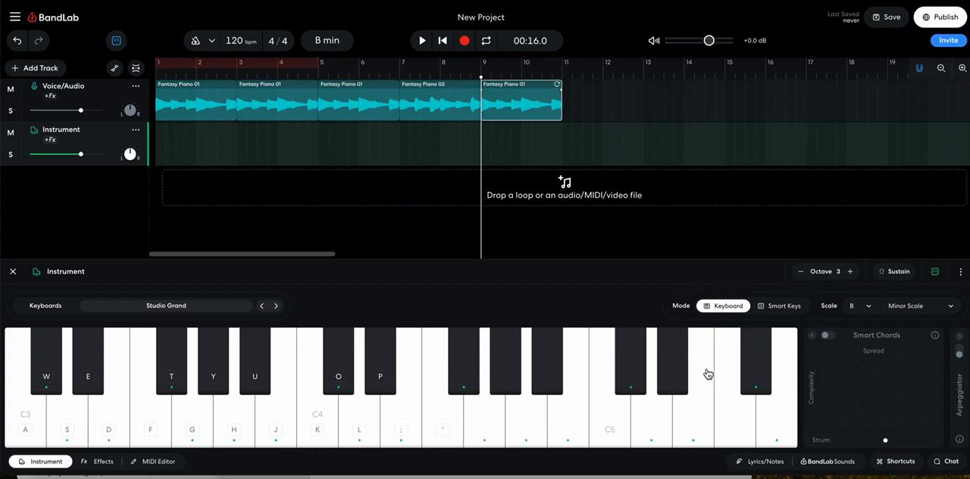
{"action": "left_click", "coordinate": [779, 306]}
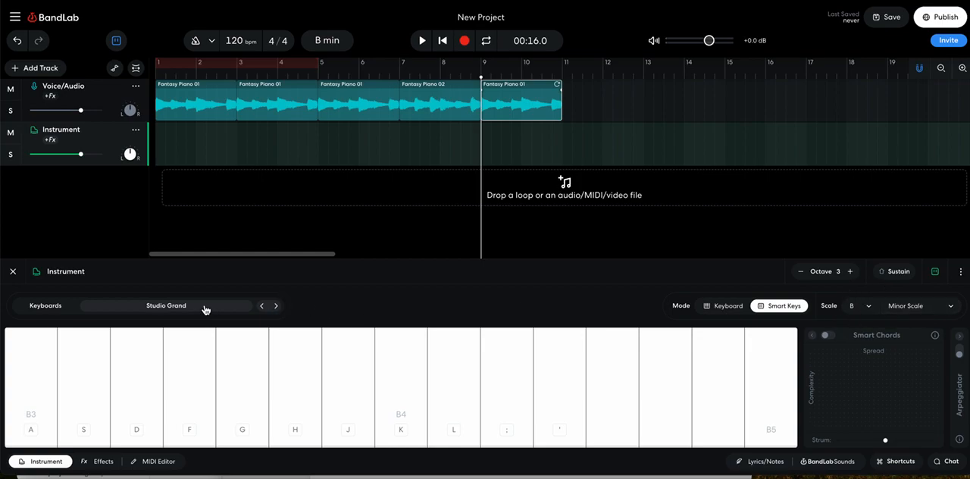
- Set the Instrument track's sound to Full Strings Long Bows from the Strings category
{"action": "left_click", "coordinate": [169, 307]}
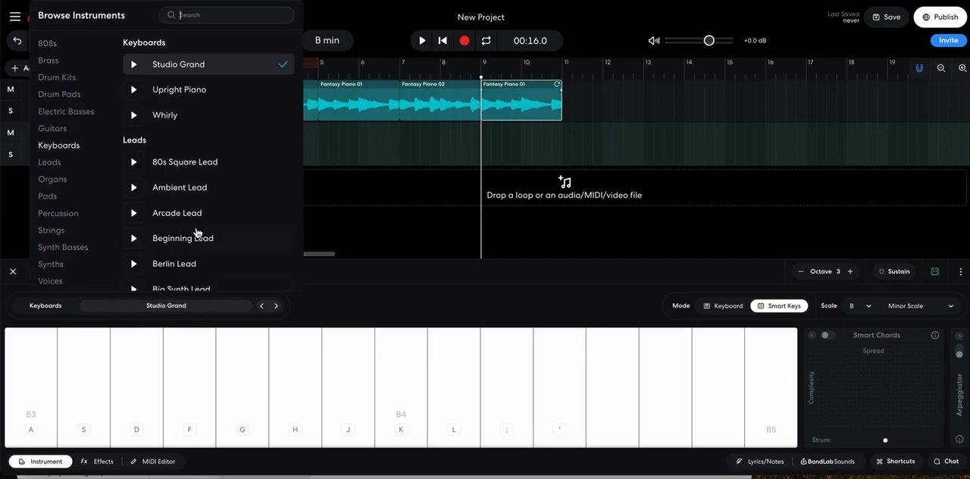
{"action": "scroll", "coordinate": [182, 237], "scroll_direction": "down", "scroll_amount": 10}
{"action": "scroll", "coordinate": [179, 237], "scroll_direction": "down", "scroll_amount": 10}
{"action": "scroll", "coordinate": [179, 237], "scroll_direction": "up", "scroll_amount": 1}
{"action": "scroll", "coordinate": [179, 235], "scroll_direction": "down", "scroll_amount": 2}
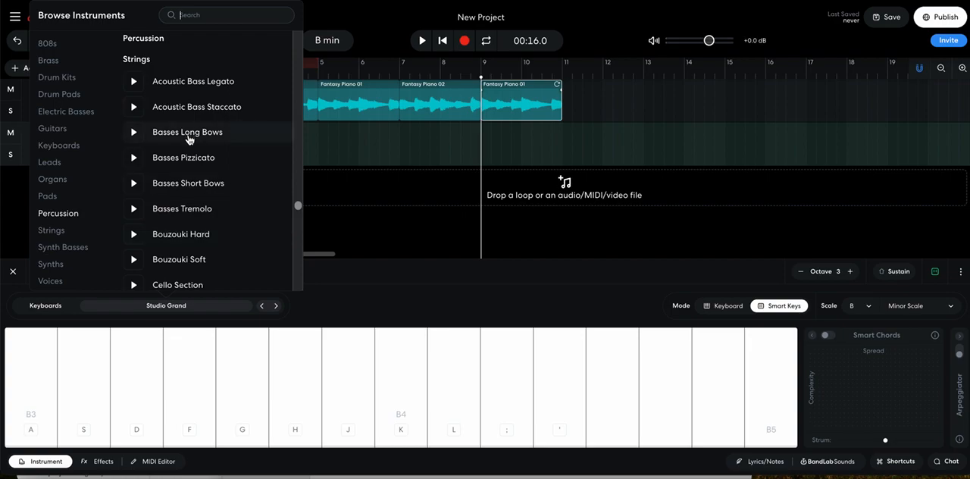
{"action": "scroll", "coordinate": [191, 236], "scroll_direction": "down", "scroll_amount": 8}
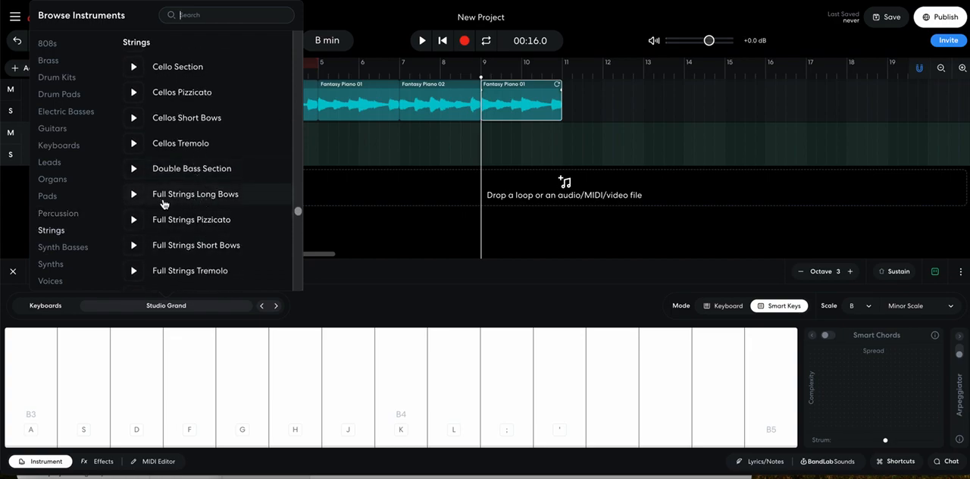
{"action": "left_click", "coordinate": [214, 195]}
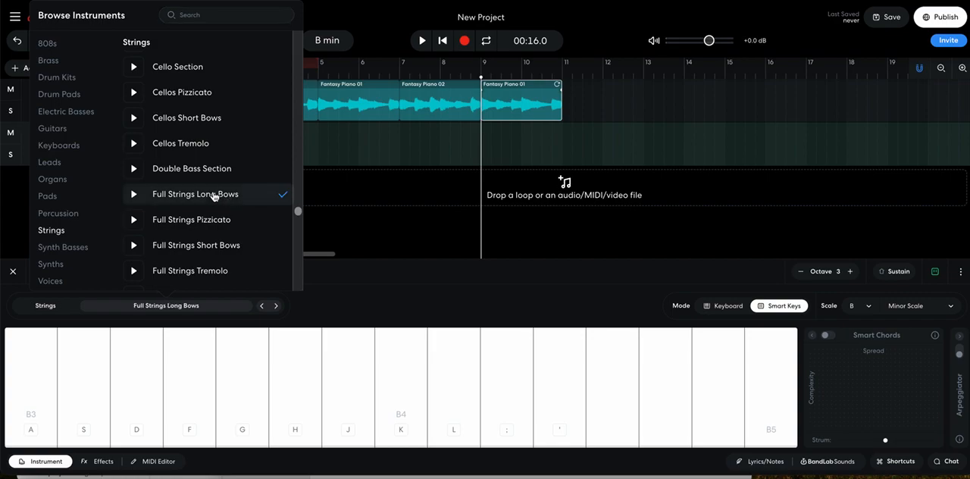
{"action": "left_click", "coordinate": [371, 225]}
- Move the playhead to bar 3 and audition the B3 note of the strings instrument
{"action": "left_click", "coordinate": [237, 73]}
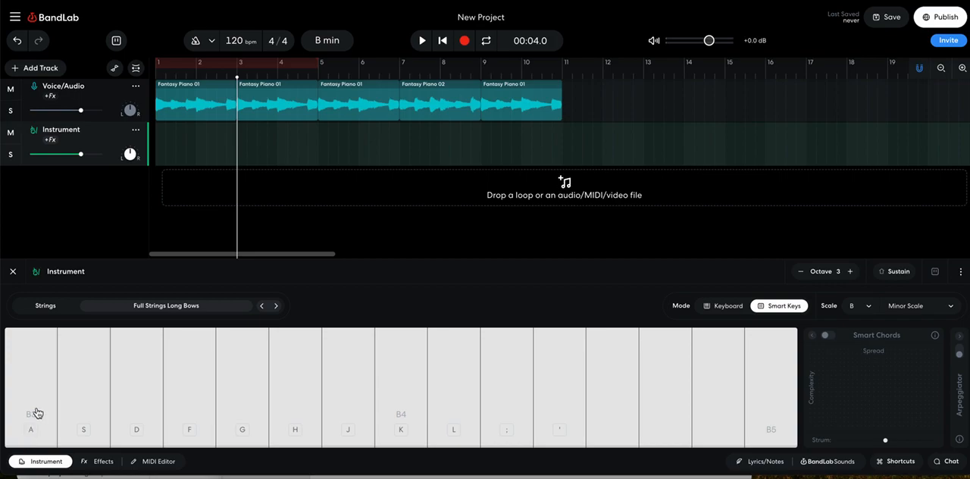
{"action": "key", "text": "a"}
{"action": "left_click", "coordinate": [32, 422]}
{"action": "left_click", "coordinate": [32, 423]}
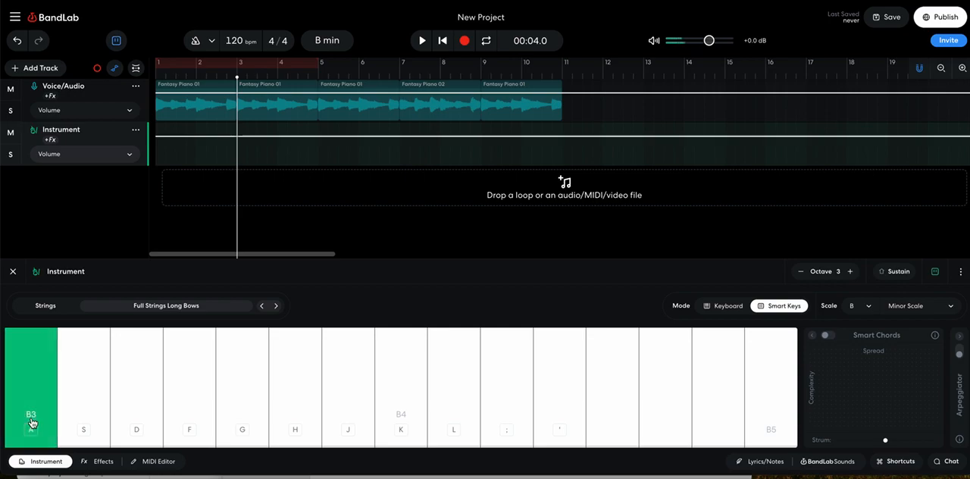
{"action": "left_click", "coordinate": [32, 423]}
{"action": "key", "text": "XF86AudioRaiseVolume"}
{"action": "key", "text": "XF86AudioRaiseVolume"}
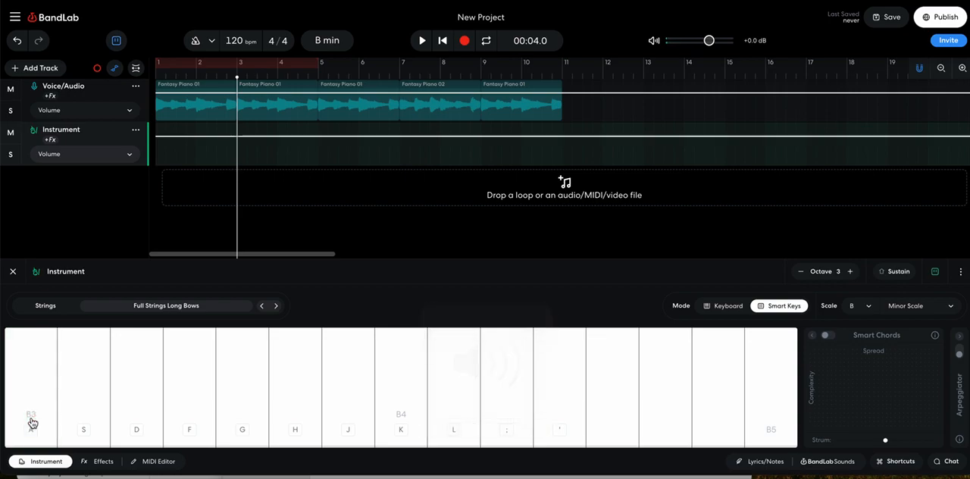
- Audition the strings by playing the first six Smart Keys notes upward from B3 and back down
{"action": "key", "text": "a"}
{"action": "key", "text": "s"}
{"action": "key", "text": "d"}
{"action": "key", "text": "f"}
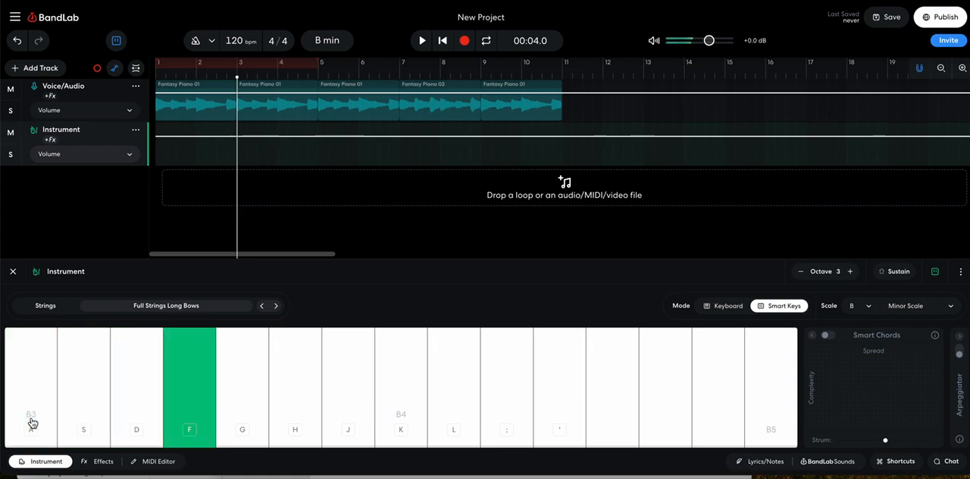
{"action": "key", "text": "g"}
{"action": "key", "text": "h"}
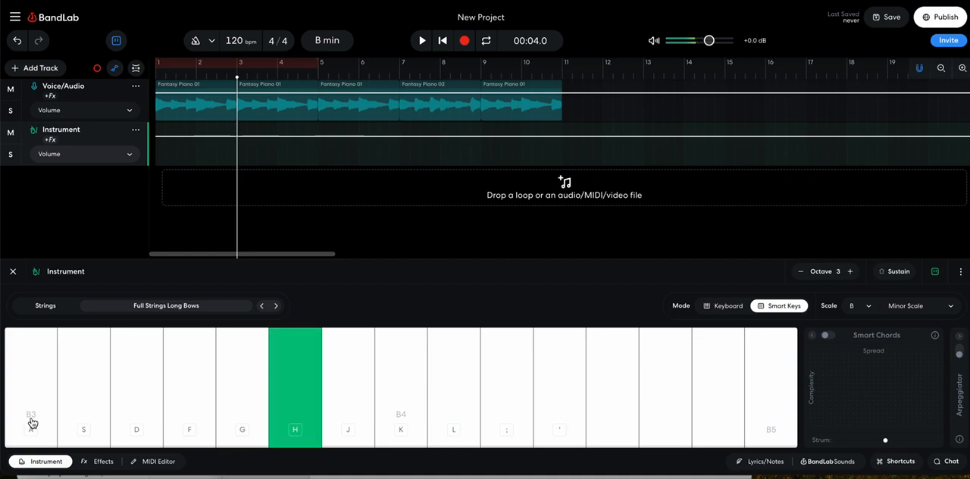
{"action": "key", "text": "g"}
{"action": "key", "text": "f"}
{"action": "key", "text": "s"}
{"action": "key", "text": "a"}
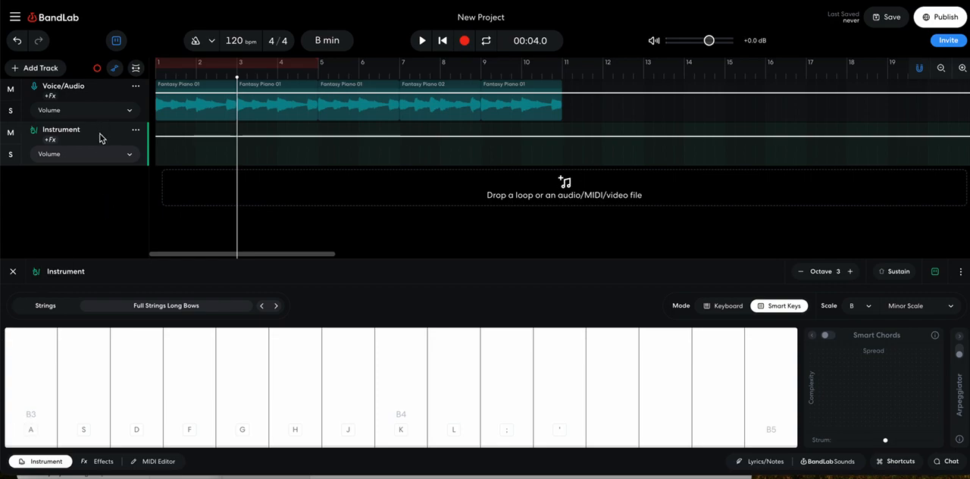
- Turn on the metronome and record the first, second, third and fifth Smart Keys notes on the Instrument track from bar 3
{"action": "left_click", "coordinate": [194, 44]}
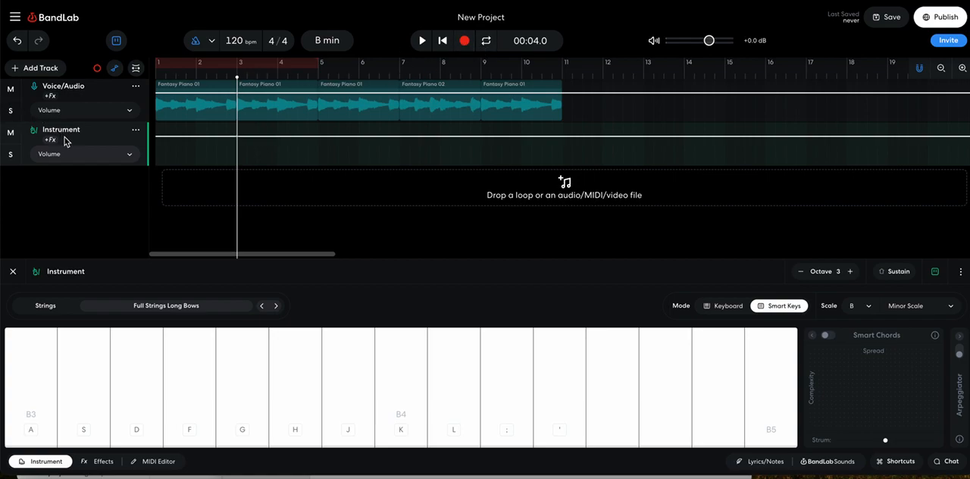
{"action": "left_click", "coordinate": [464, 41]}
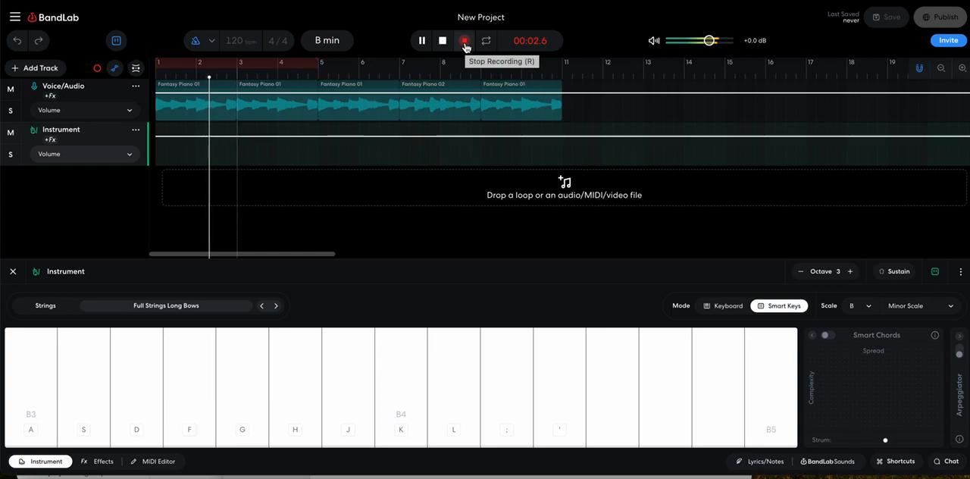
{"action": "key", "text": "a"}
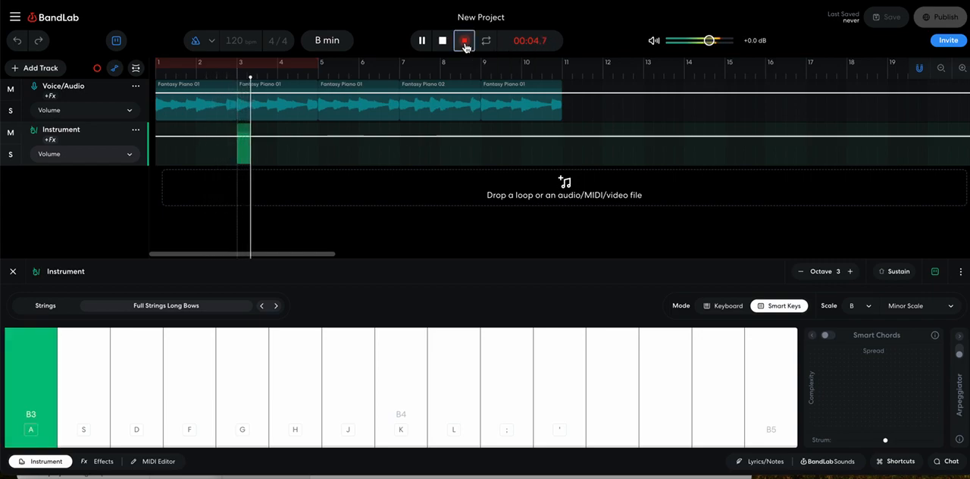
{"action": "key", "text": "s"}
{"action": "key", "text": "d"}
{"action": "key", "text": "g"}
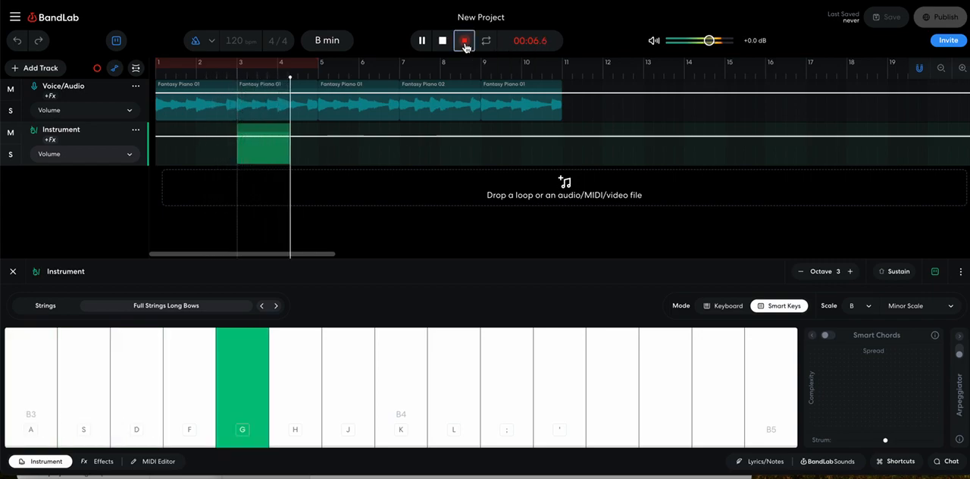
{"action": "left_click", "coordinate": [465, 41]}
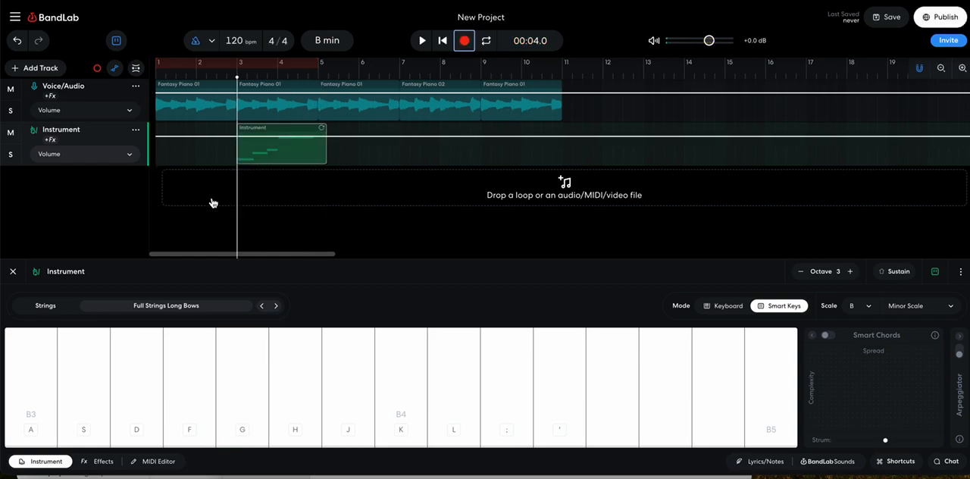
{"action": "left_click", "coordinate": [110, 216]}
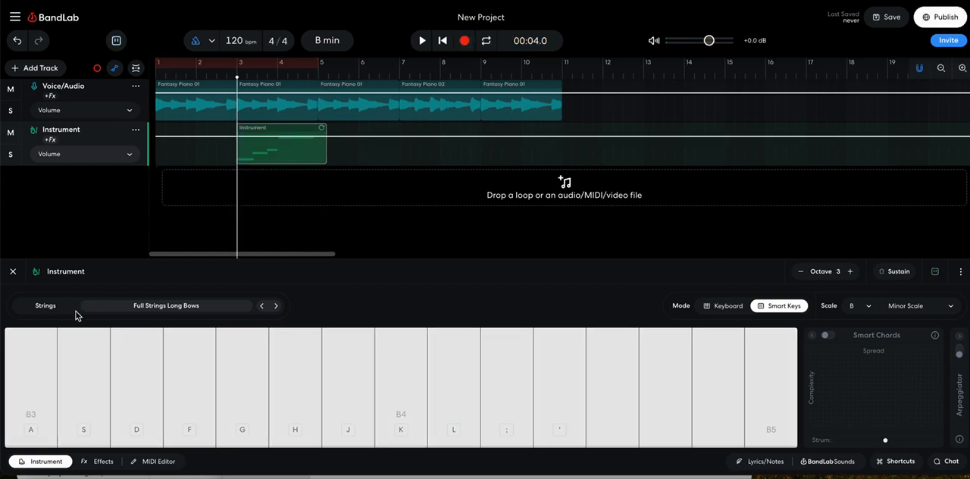
{"action": "left_click", "coordinate": [13, 273]}
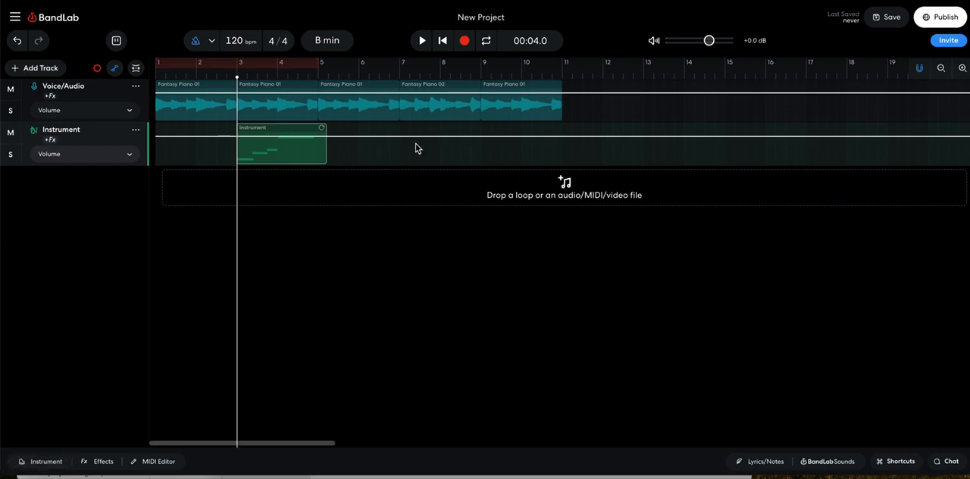
- Add two adjacent volume automation points near the middle of bar 4 on the Instrument track
{"action": "left_click", "coordinate": [296, 157]}
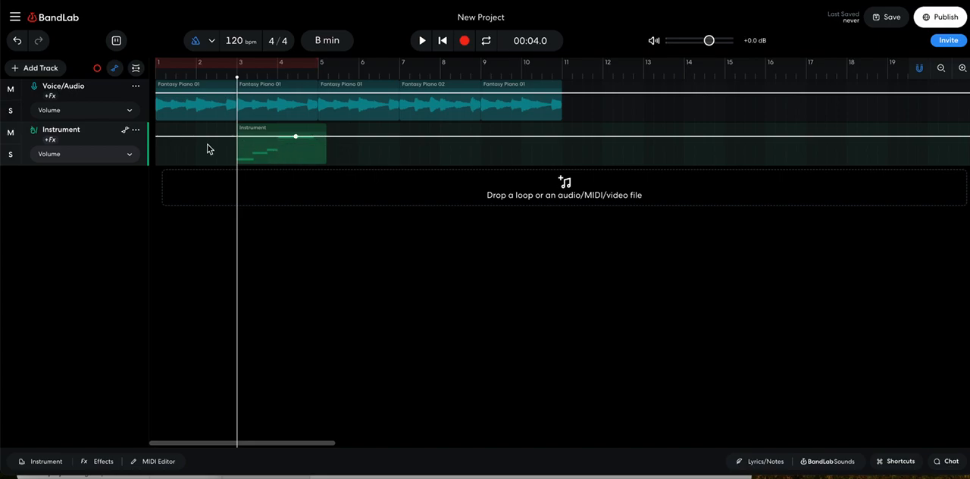
{"action": "left_click", "coordinate": [127, 154]}
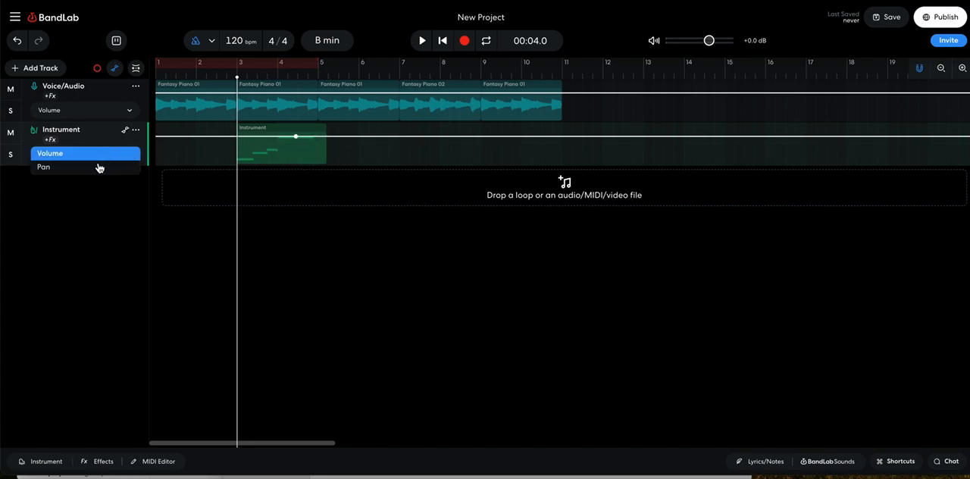
{"action": "left_click", "coordinate": [119, 233]}
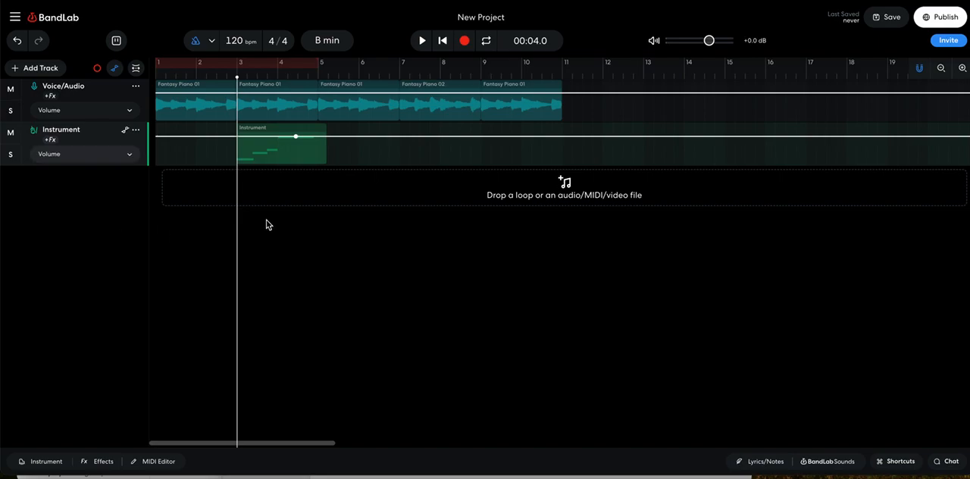
{"action": "left_click", "coordinate": [301, 150]}
- Switch the Instrument track's automation parameter to Pan and hide the automation lanes
{"action": "left_click", "coordinate": [128, 156]}
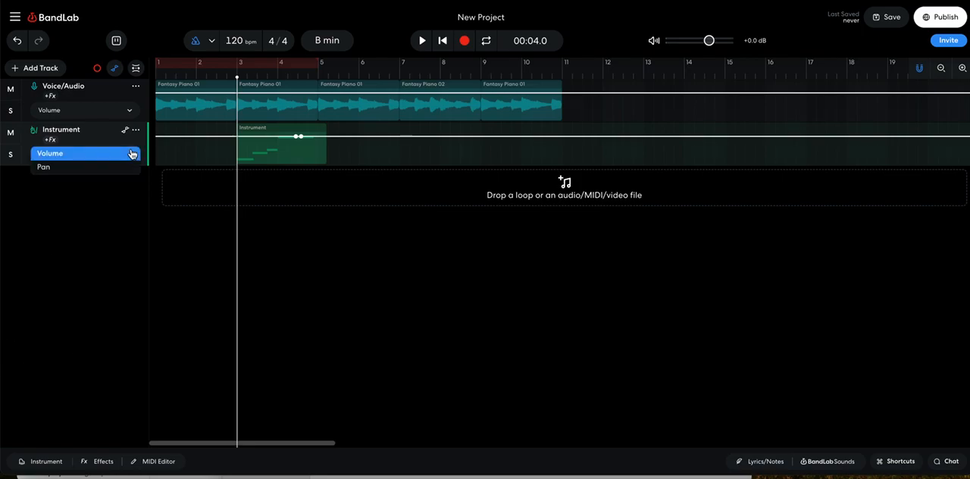
{"action": "left_click", "coordinate": [105, 170]}
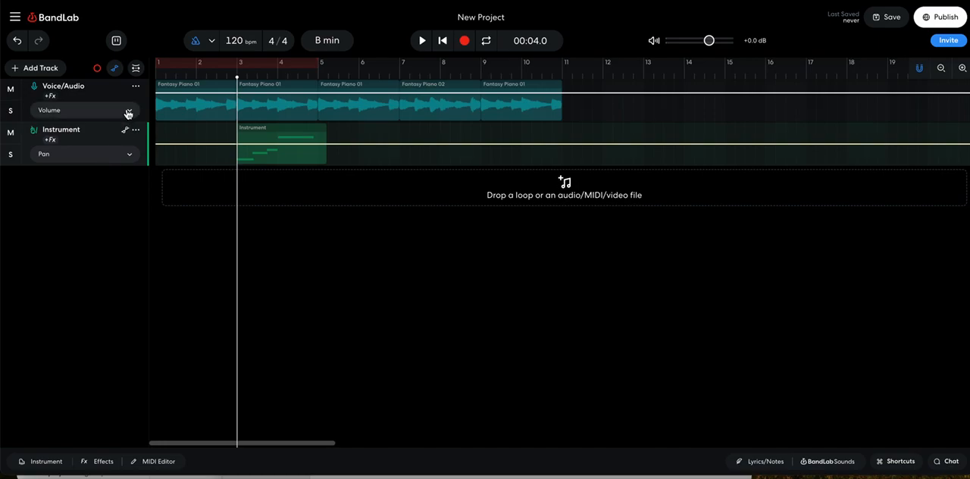
{"action": "left_click", "coordinate": [126, 132]}
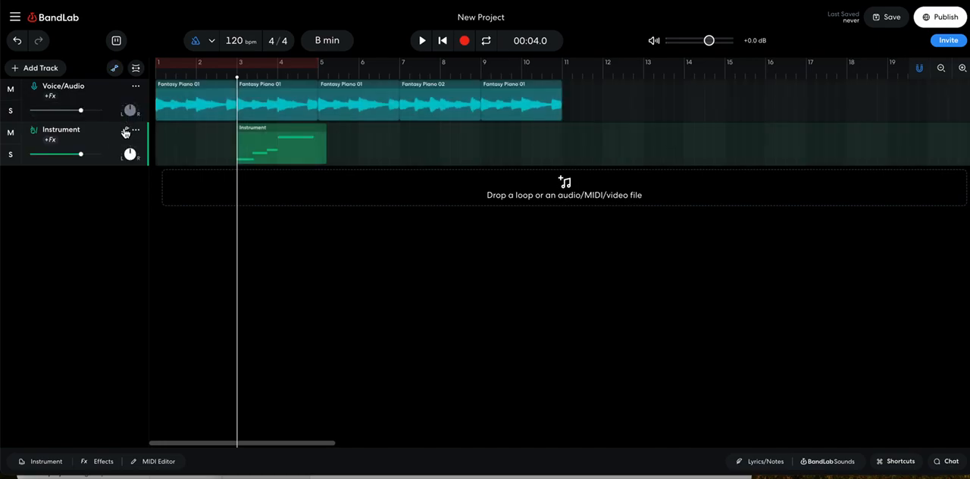
- Open the recorded Instrument region in the MIDI Editor
{"action": "left_click", "coordinate": [297, 142]}
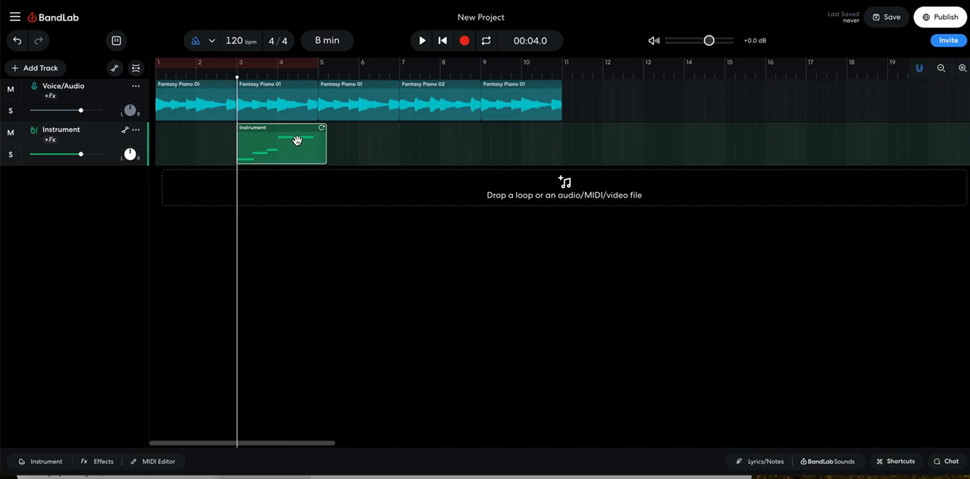
{"action": "double_click", "coordinate": [297, 141]}
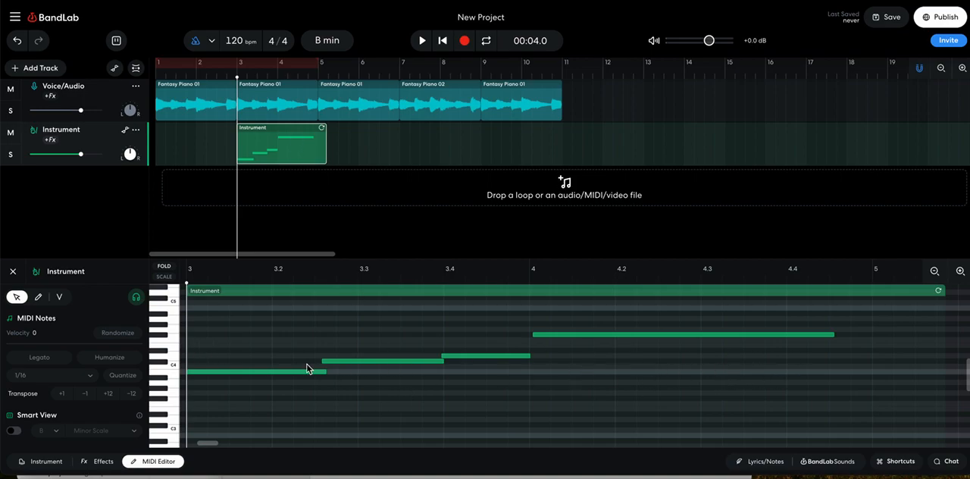
- Nudge the second, third and fourth notes of the bar 3 Instrument region into time, starting the fourth at bar 4, and close the editor
{"action": "scroll", "coordinate": [222, 389], "scroll_direction": "left", "scroll_amount": 3}
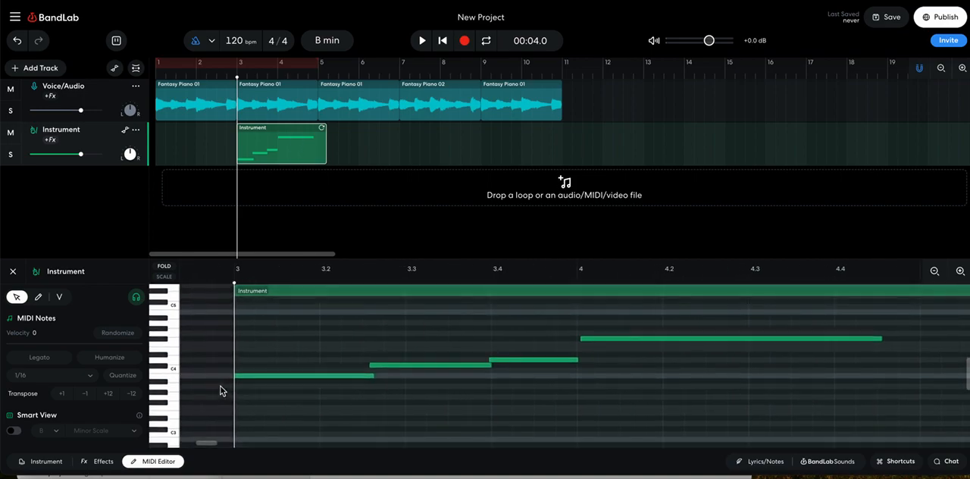
{"action": "scroll", "coordinate": [220, 389], "scroll_direction": "right", "scroll_amount": 3}
{"action": "left_click", "coordinate": [335, 354]}
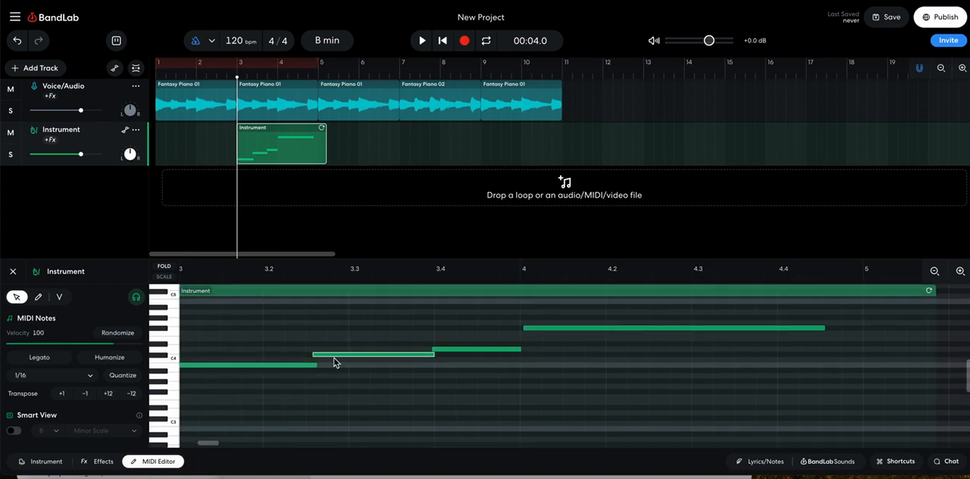
{"action": "left_click_drag", "start_coordinate": [330, 359], "coordinate": [324, 356]}
{"action": "left_click", "coordinate": [448, 349]}
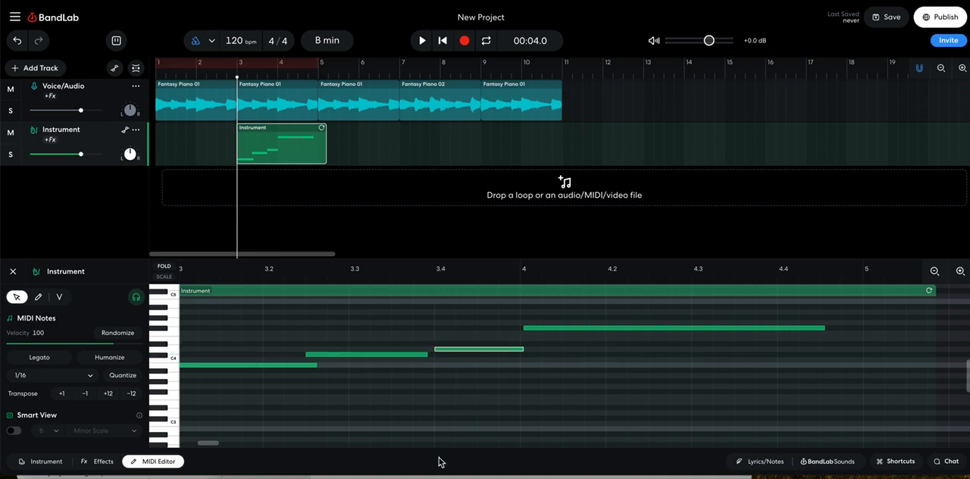
{"action": "scroll", "coordinate": [444, 331], "scroll_direction": "left", "scroll_amount": 2}
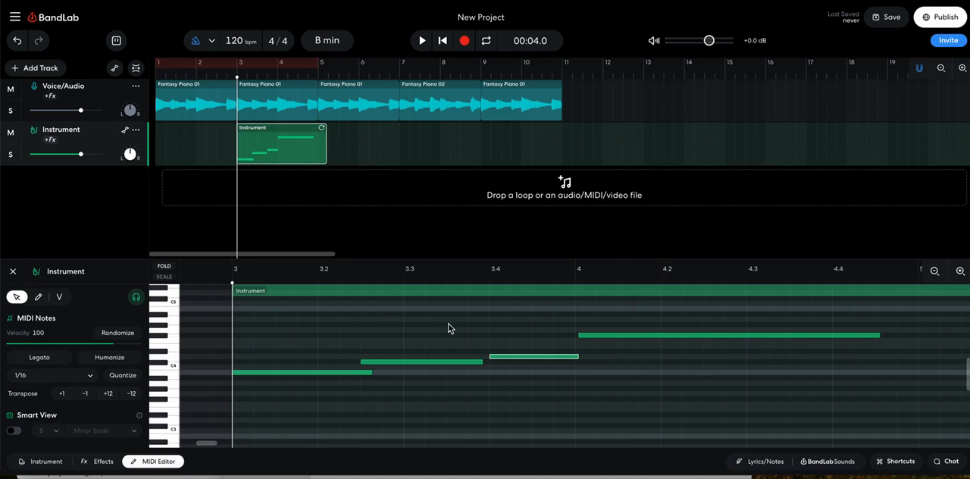
{"action": "left_click", "coordinate": [600, 335]}
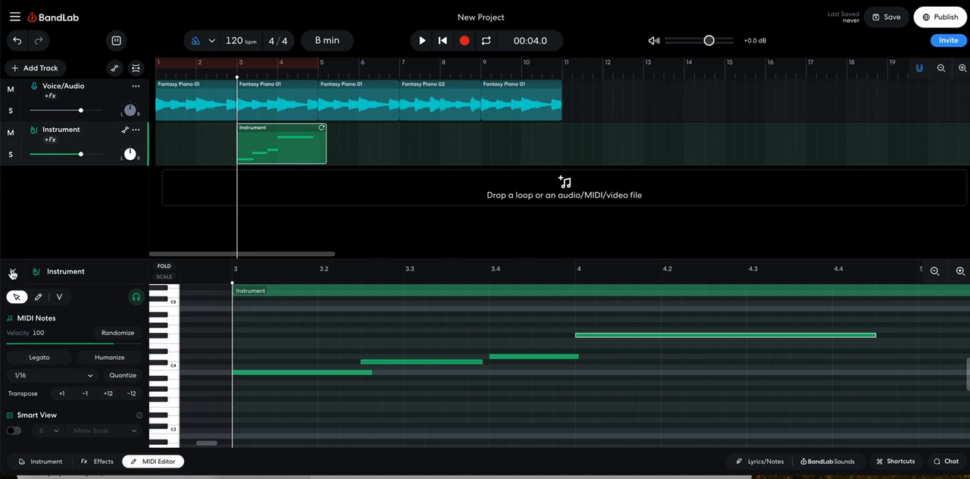
{"action": "left_click", "coordinate": [11, 272]}
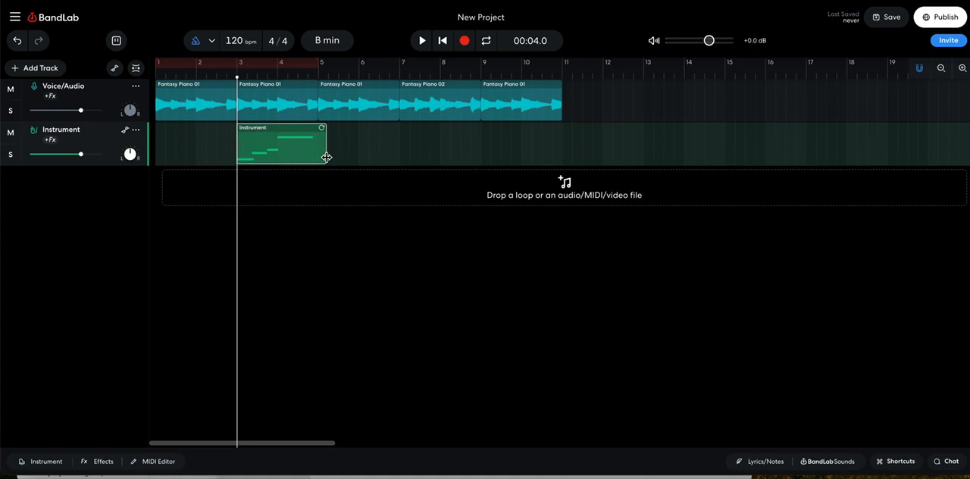
- Trim the Instrument region to end at bar 5 and paste a copy at bar 5, moving its automation data along
{"action": "left_click_drag", "start_coordinate": [325, 157], "coordinate": [320, 157]}
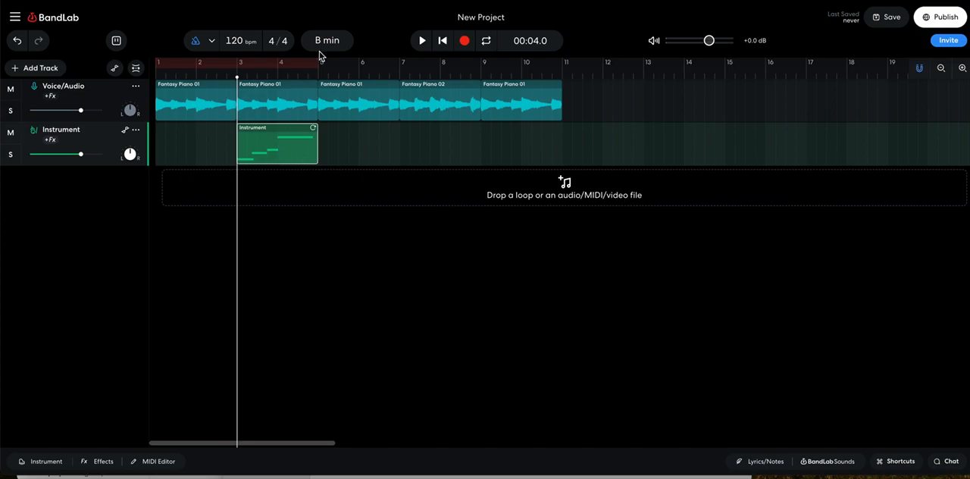
{"action": "left_click", "coordinate": [319, 74]}
{"action": "key", "text": "ctrl+v"}
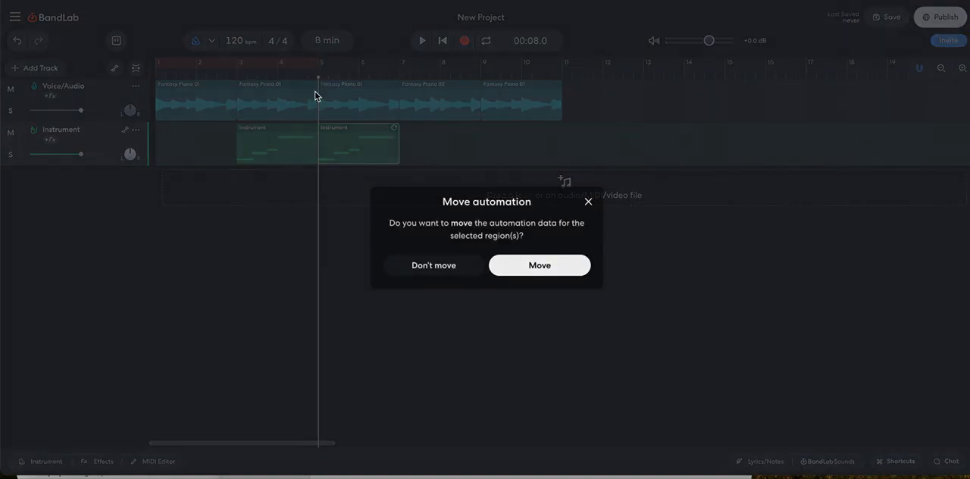
{"action": "left_click", "coordinate": [536, 264]}
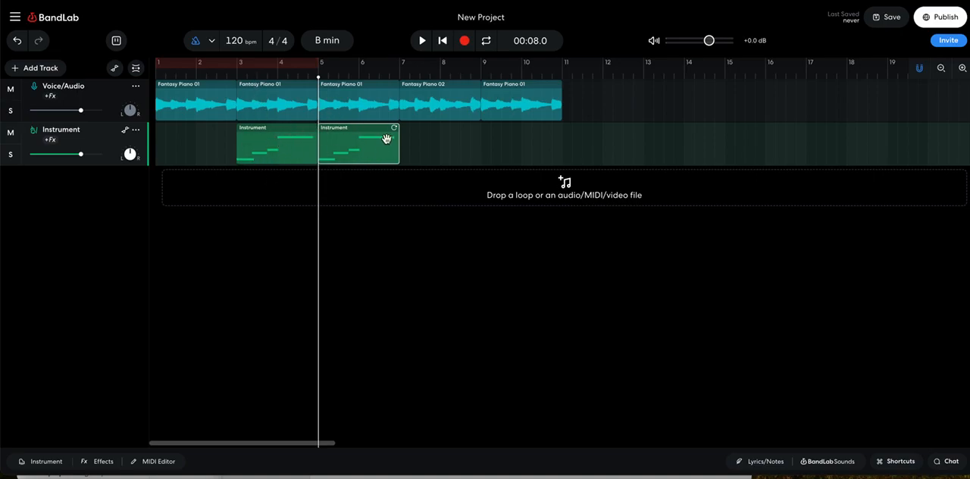
- Place the playhead at bar 7 and rehearse the first four Smart Keys notes on the Full Strings Long Bows instrument
{"action": "left_click", "coordinate": [400, 76]}
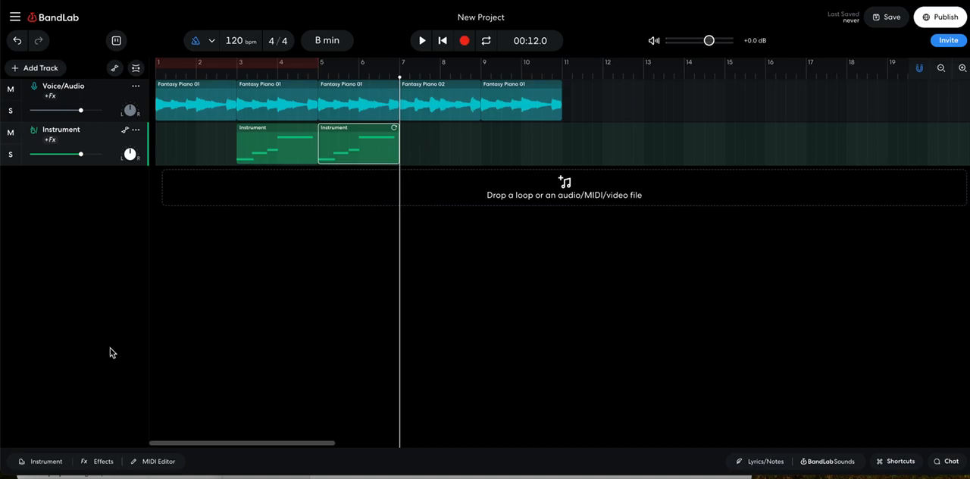
{"action": "left_click", "coordinate": [41, 463]}
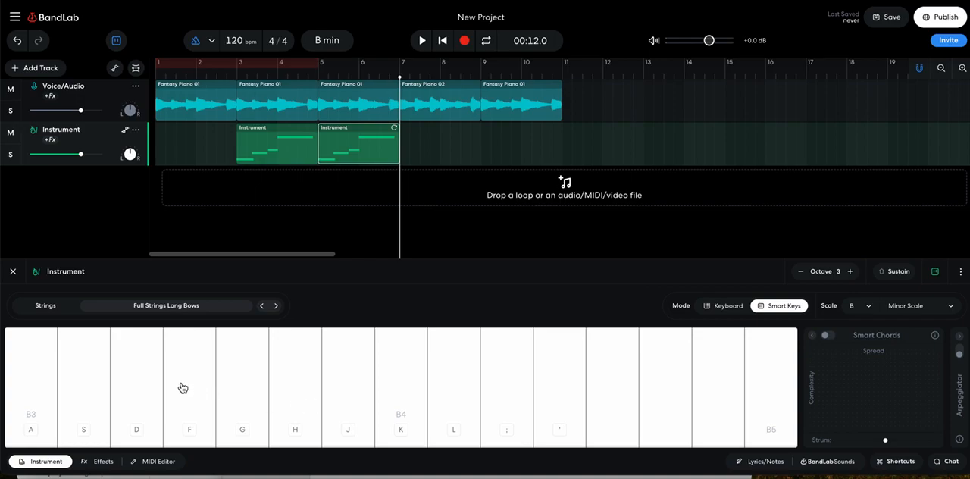
{"action": "key", "text": "a"}
{"action": "key", "text": "s"}
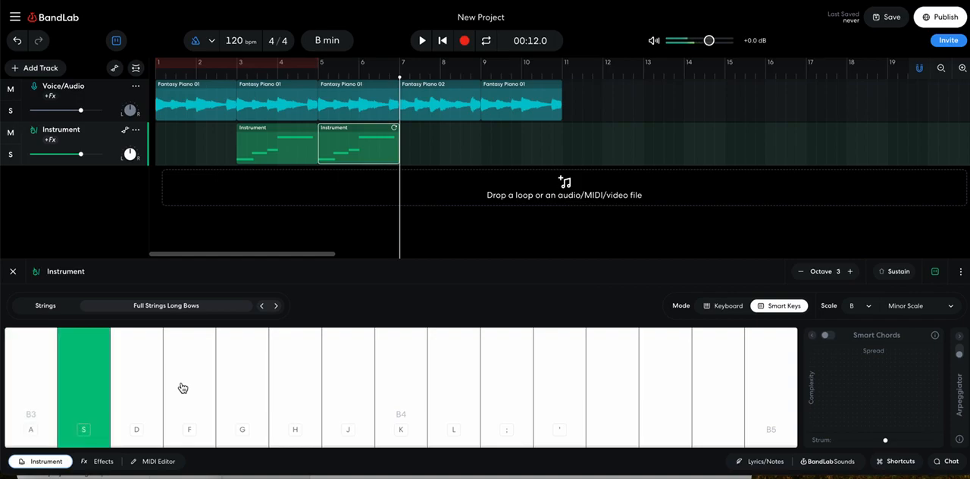
{"action": "key", "text": "d"}
{"action": "key", "text": "f"}
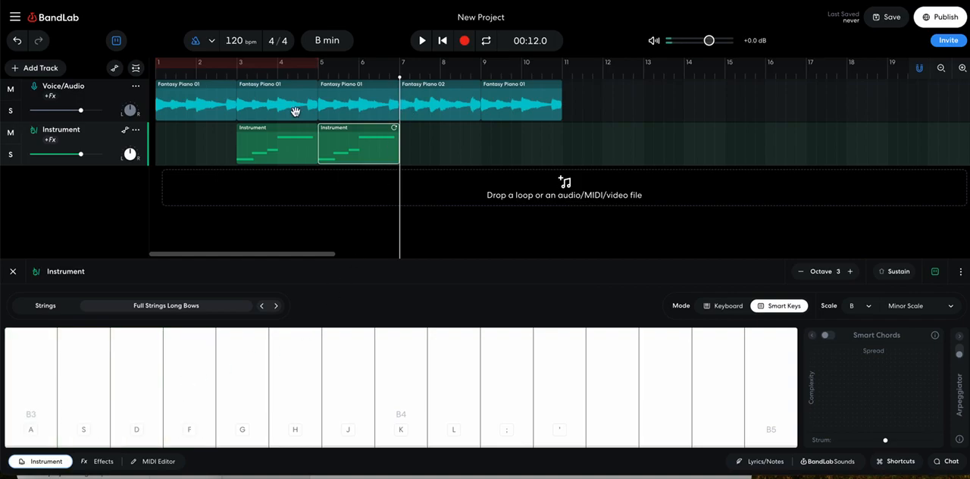
- Record the first four Smart Keys notes in ascending order on the Instrument track from bar 7
{"action": "left_click", "coordinate": [465, 41]}
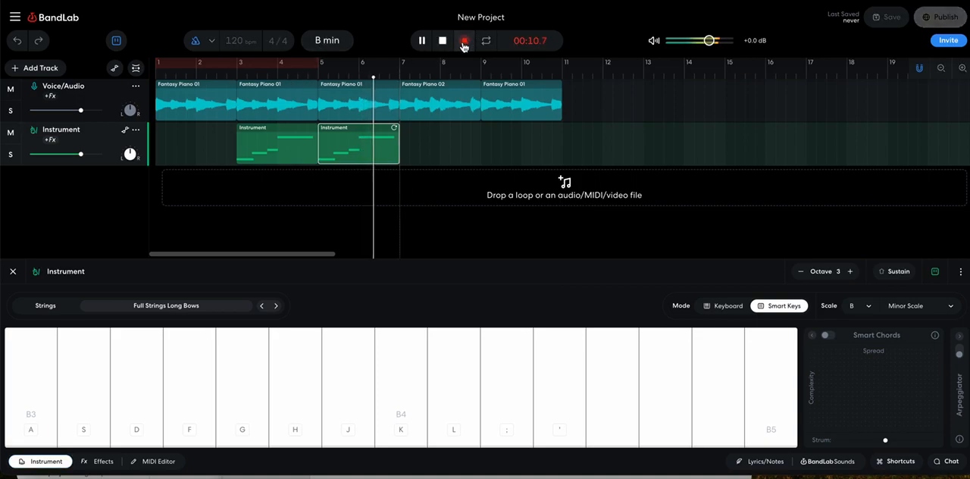
{"action": "key", "text": "a"}
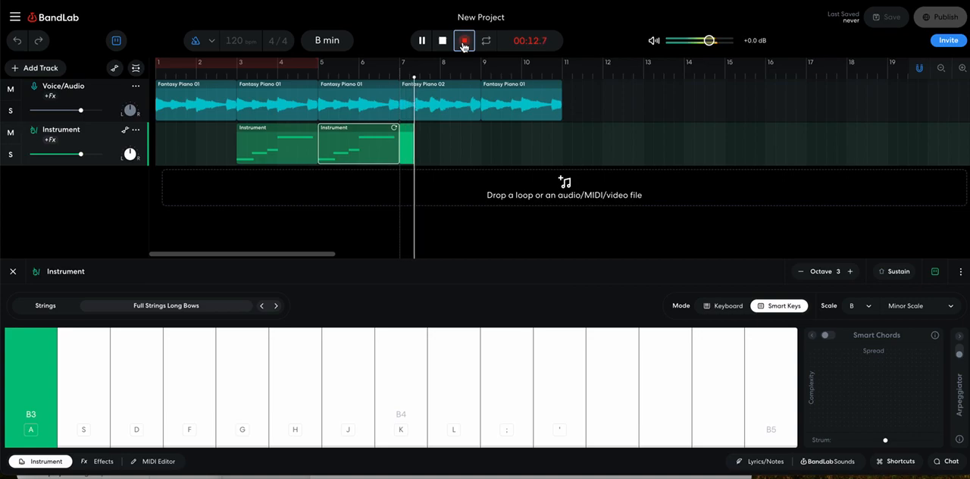
{"action": "key", "text": "s"}
{"action": "key", "text": "d"}
{"action": "key", "text": "f"}
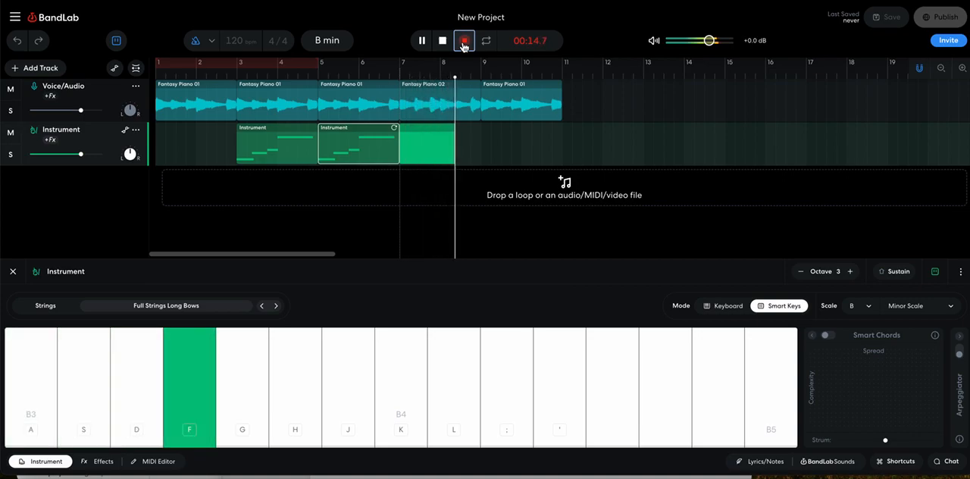
{"action": "left_click", "coordinate": [464, 41]}
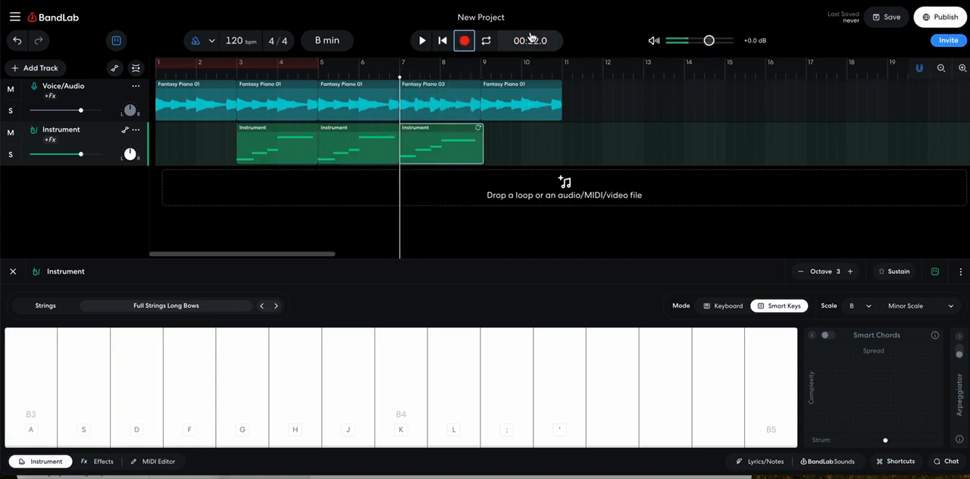
- Shift the four notes of the bar 7 Instrument region slightly earlier in the MIDI Editor and trim the region to end at bar 9
{"action": "left_click", "coordinate": [454, 145]}
{"action": "double_click", "coordinate": [454, 145]}
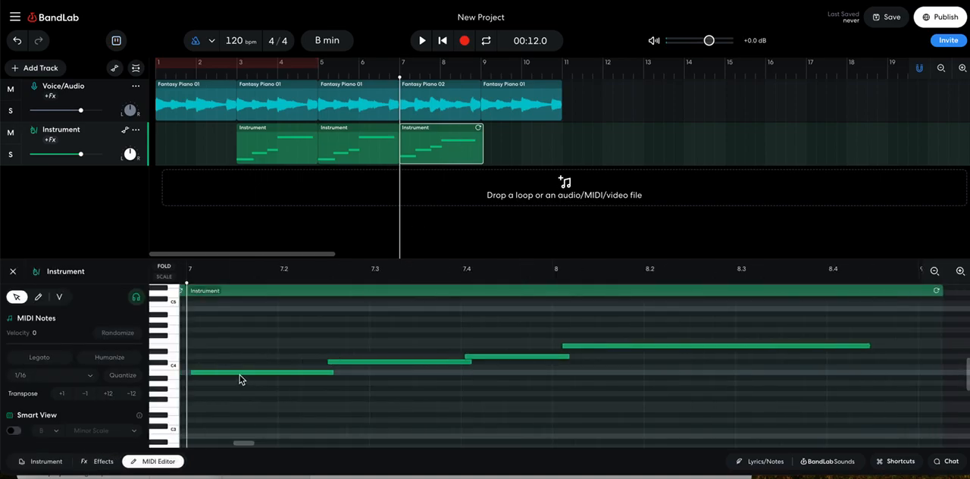
{"action": "left_click", "coordinate": [210, 372]}
{"action": "left_click_drag", "start_coordinate": [204, 372], "coordinate": [201, 372]}
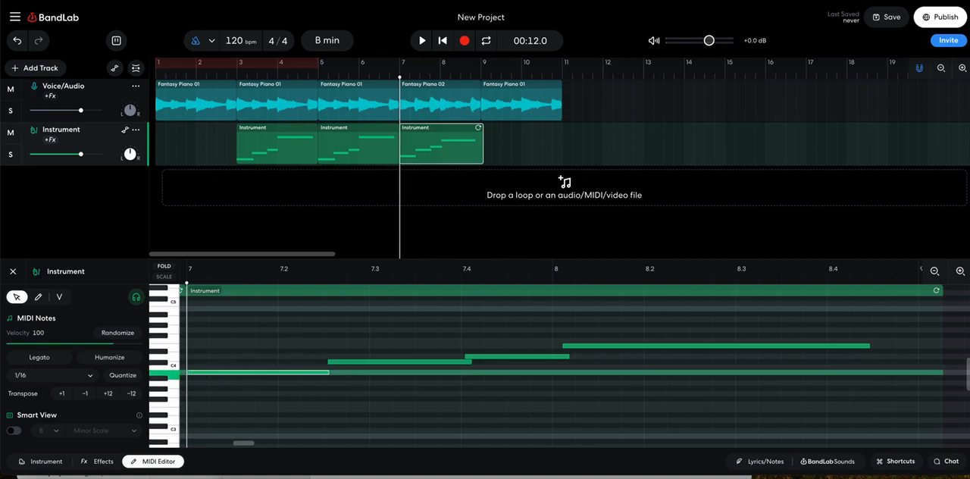
{"action": "left_click_drag", "start_coordinate": [347, 363], "coordinate": [343, 363]}
{"action": "double_click", "coordinate": [488, 356]}
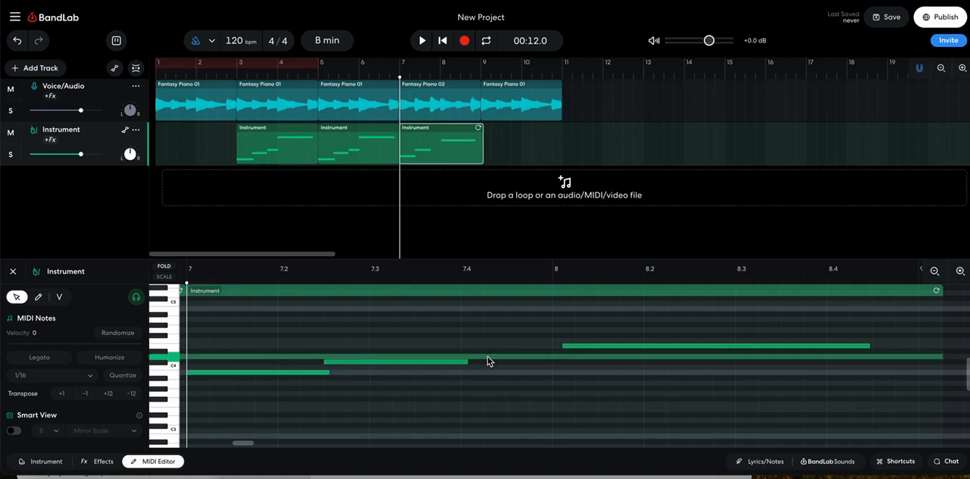
{"action": "double_click", "coordinate": [487, 356]}
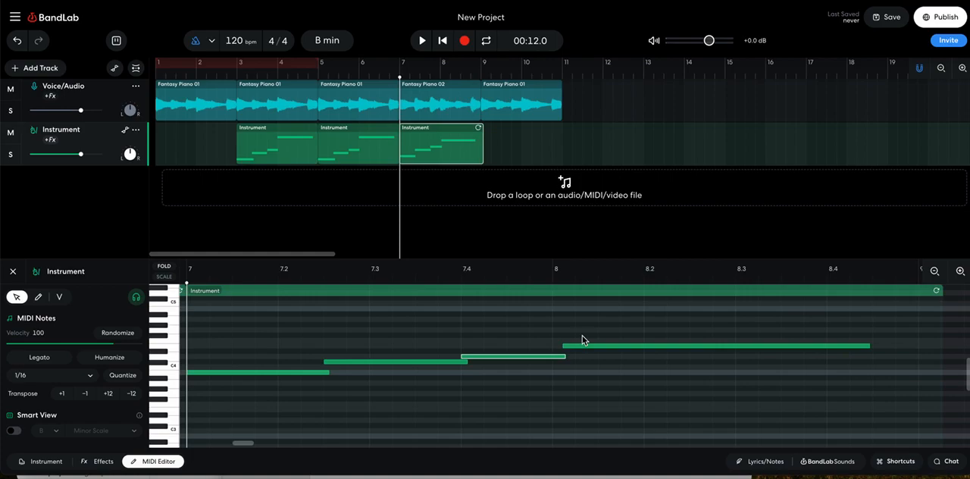
{"action": "left_click_drag", "start_coordinate": [579, 347], "coordinate": [574, 349]}
{"action": "left_click", "coordinate": [614, 370]}
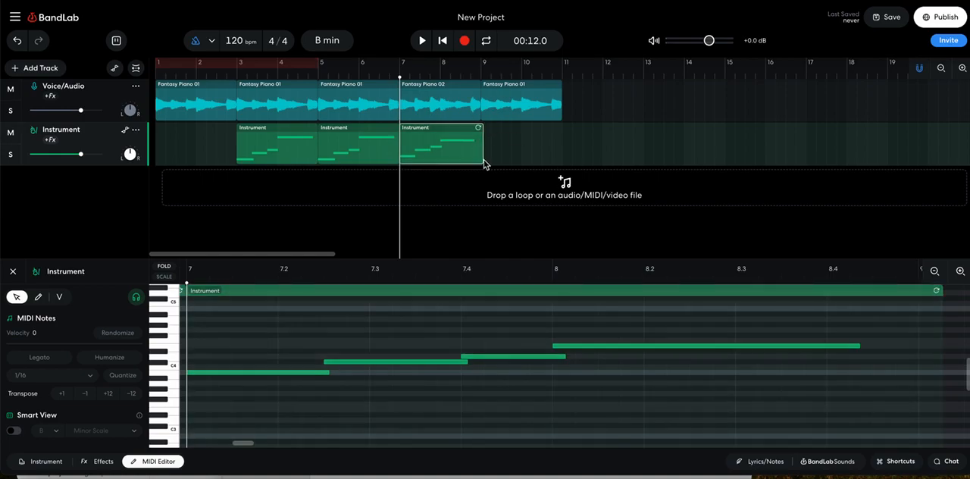
{"action": "left_click_drag", "start_coordinate": [482, 155], "coordinate": [480, 155]}
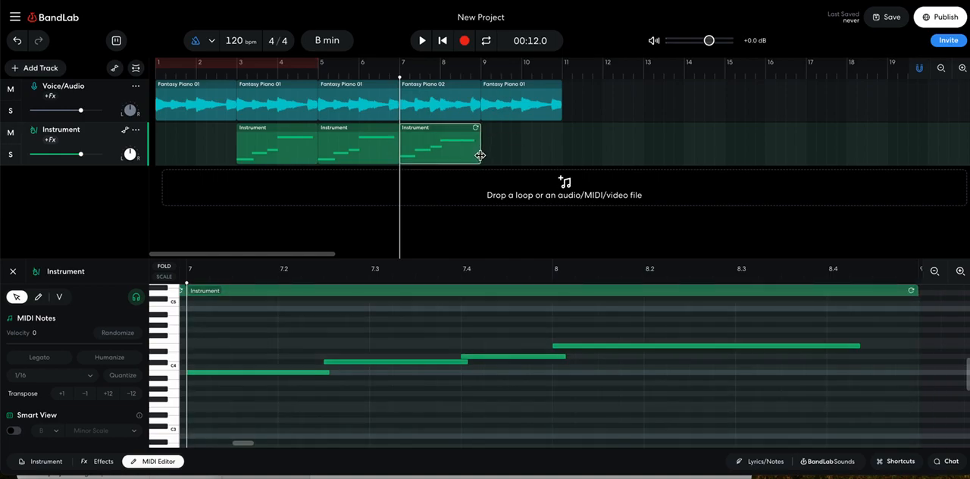
- Paste a copy of the bar 3 Instrument region at bar 9, moving its automation data along
{"action": "left_click", "coordinate": [265, 148]}
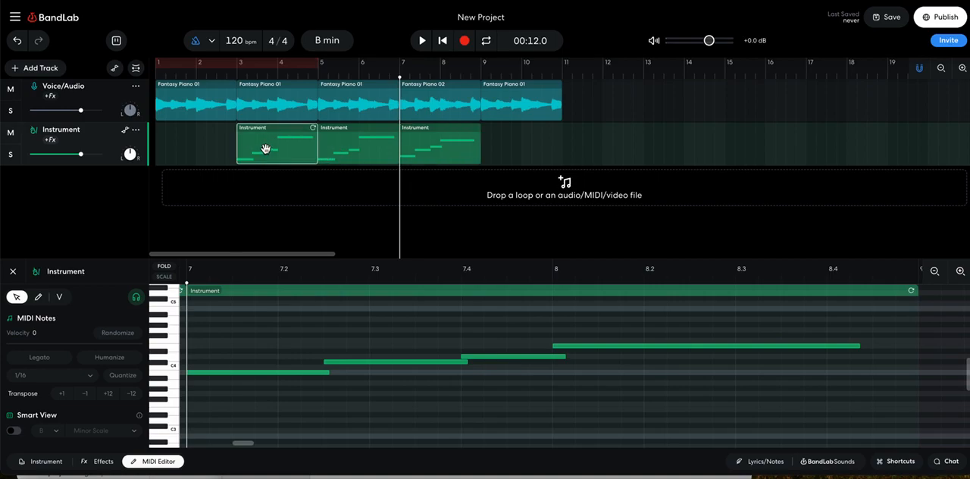
{"action": "left_click", "coordinate": [481, 75]}
{"action": "key", "text": "ctrl+v"}
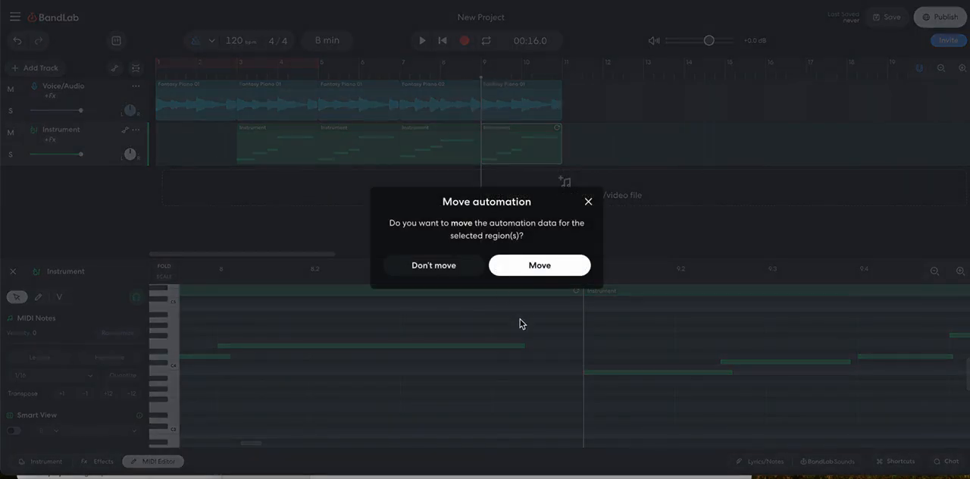
{"action": "left_click", "coordinate": [543, 266]}
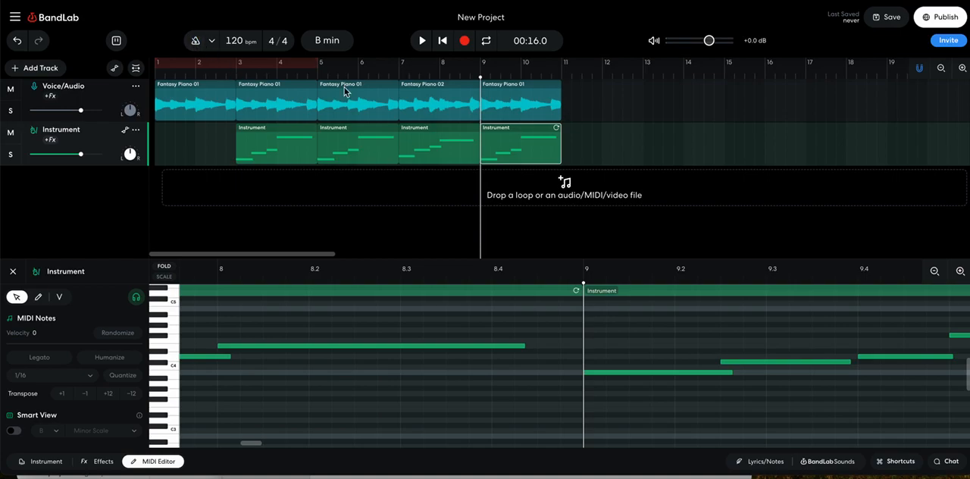
- Play the arrangement back from the beginning and save the project
{"action": "left_click", "coordinate": [443, 40]}
{"action": "left_click", "coordinate": [416, 42]}
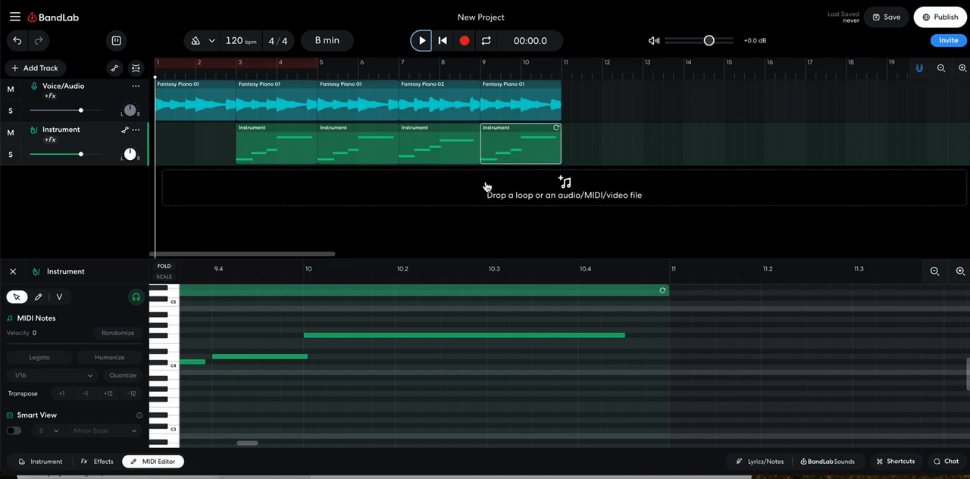
{"action": "left_click", "coordinate": [893, 16]}
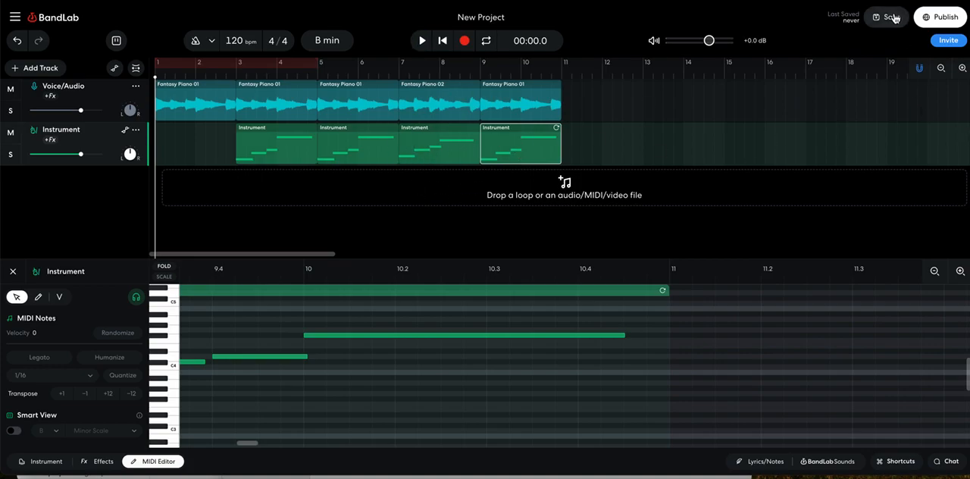